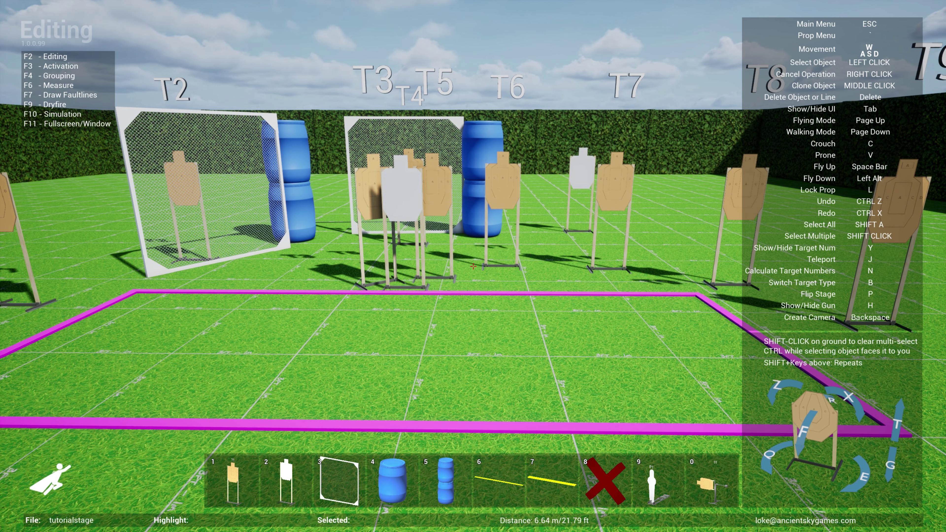
Move the camera back with S until target T1 and the whole stage are in view.
key("s")
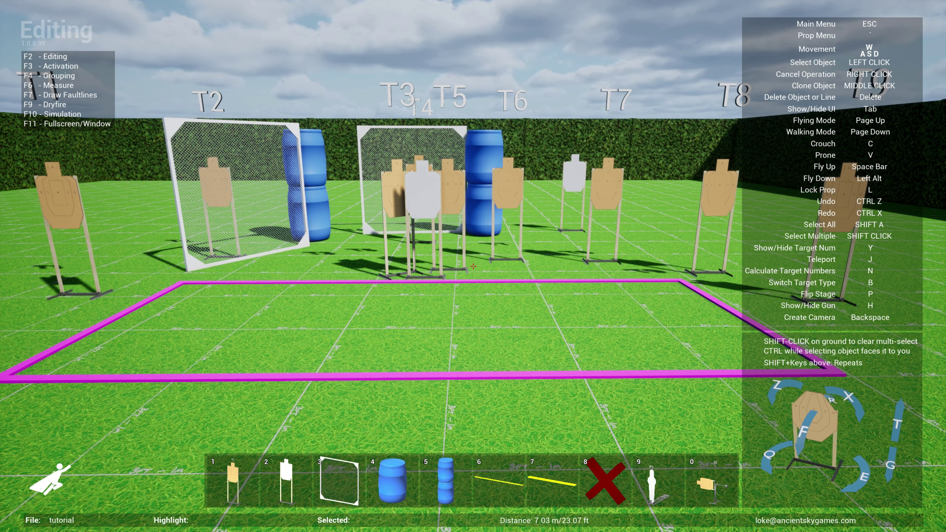
Save the stage through Save Stage with the file name tutorialstage.
key("Escape")
left_click(436, 172)
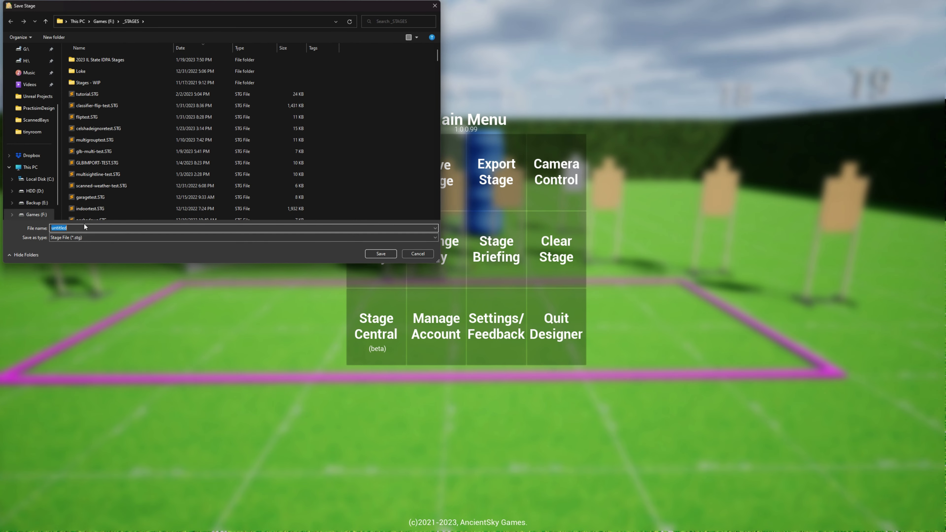
type("tutorialstag")
key("Return")
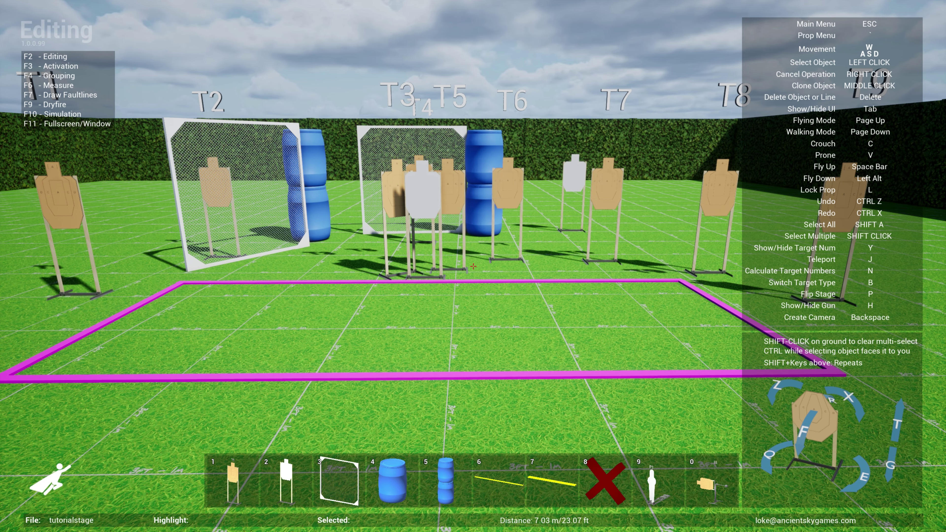
Clear every prop from the stage with Clear Stage.
key("d")
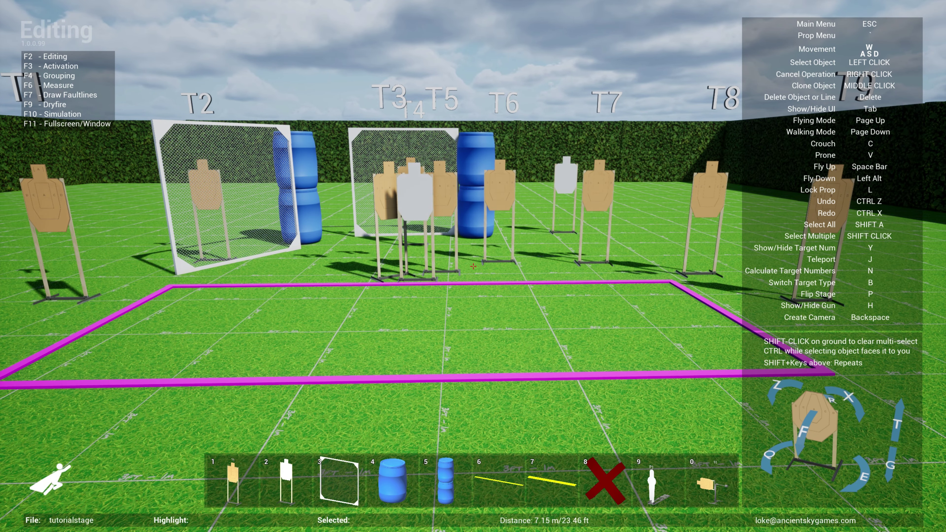
key("Escape")
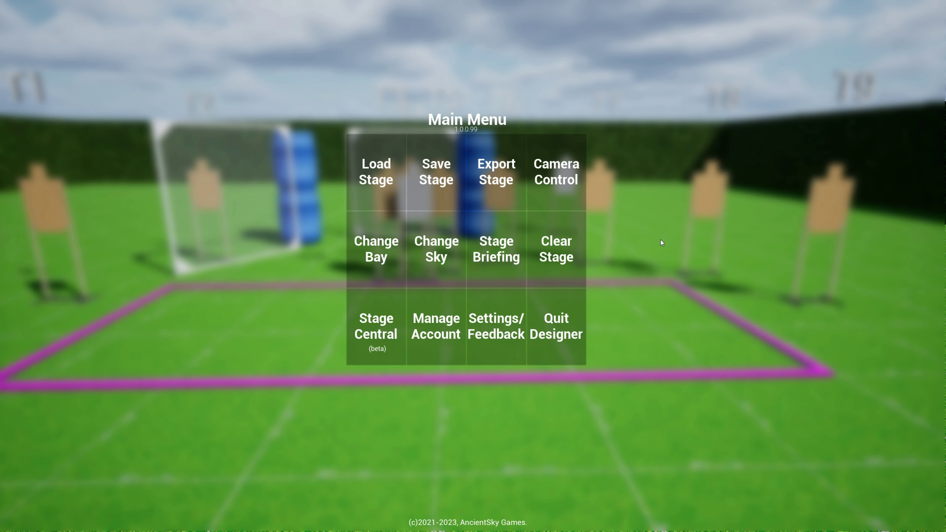
left_click(557, 250)
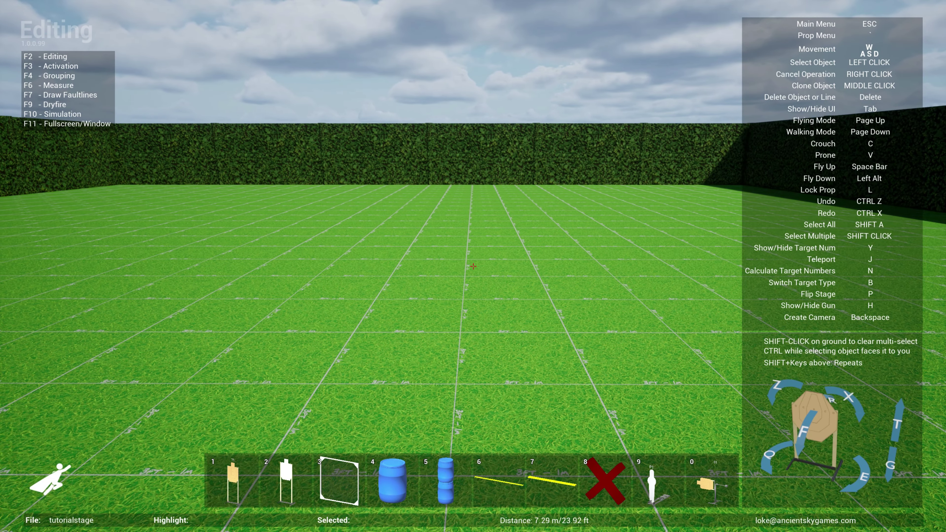
Reload tutorialstage.STG via Load Stage.
key("Escape")
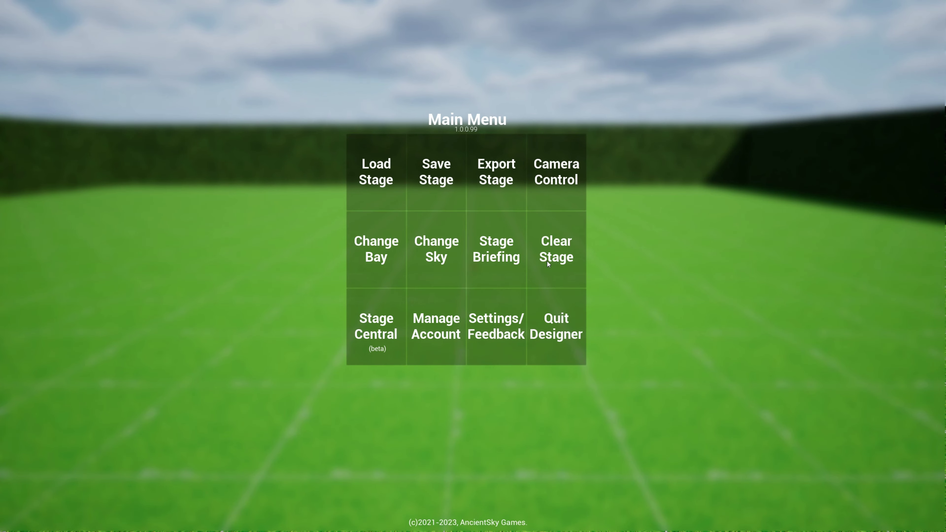
left_click(380, 183)
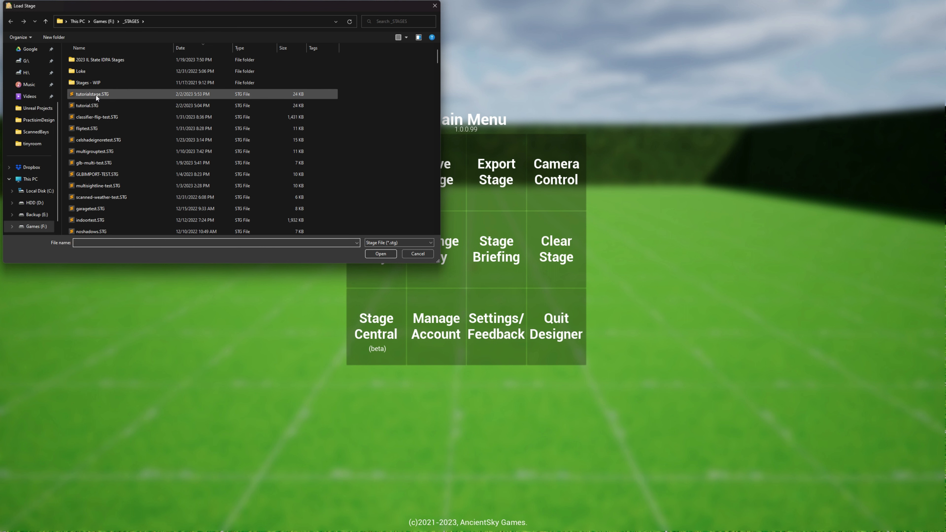
left_click(93, 94)
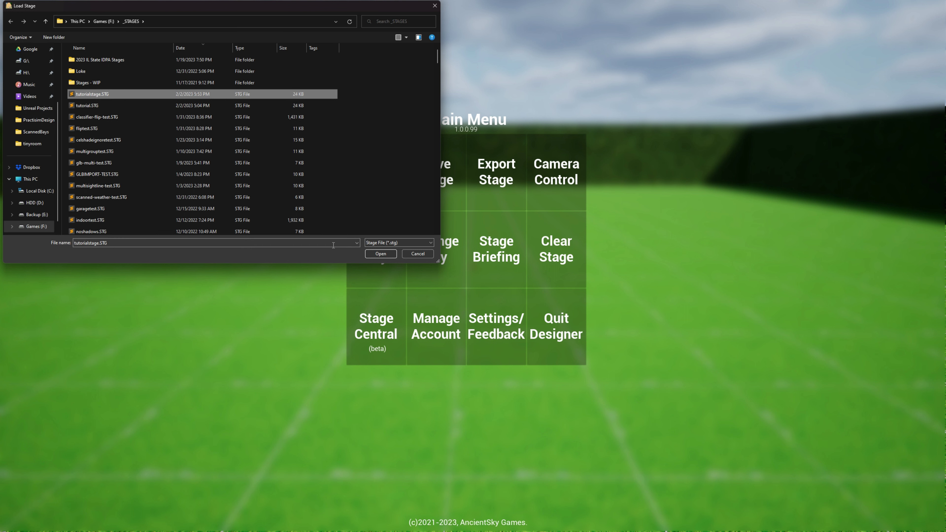
left_click(380, 254)
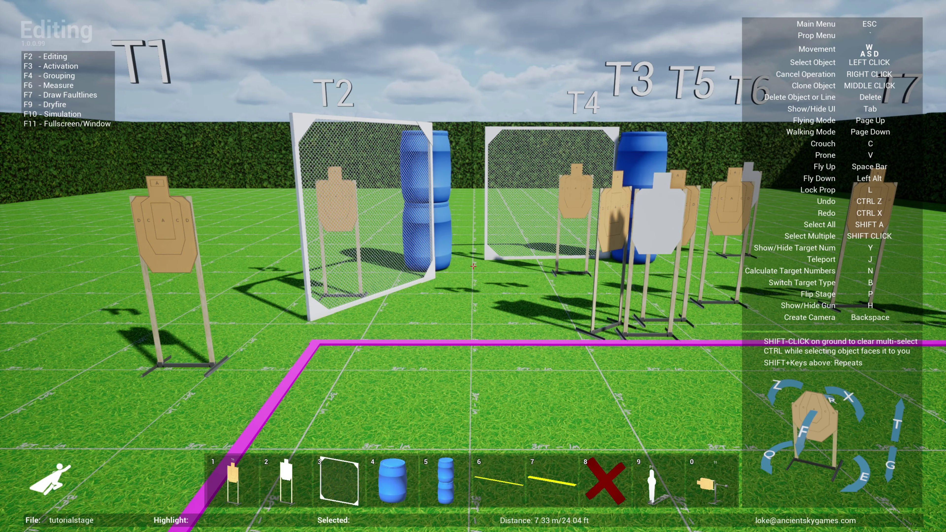
key("s")
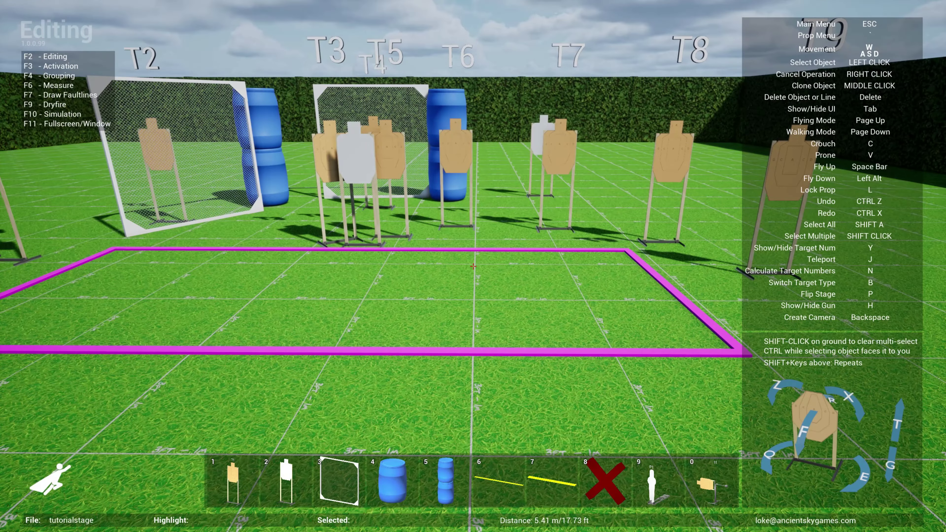
key("a")
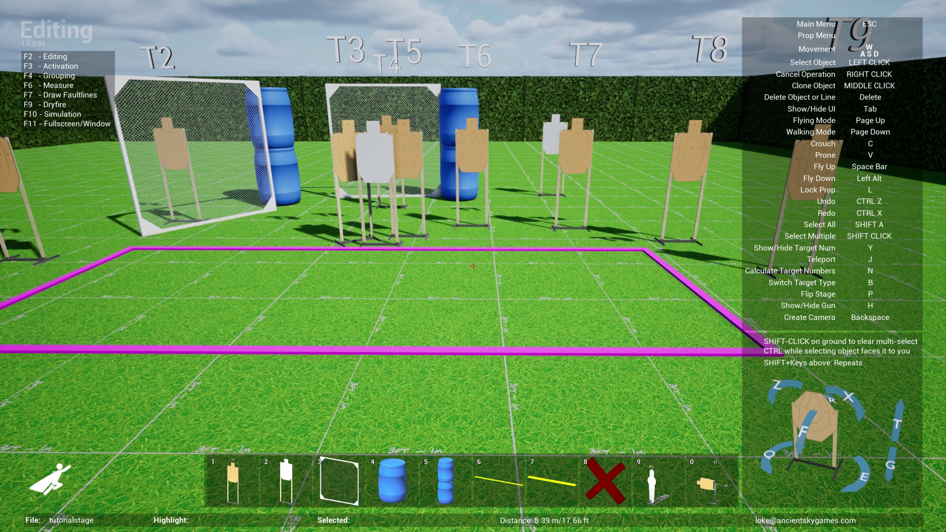
key("s")
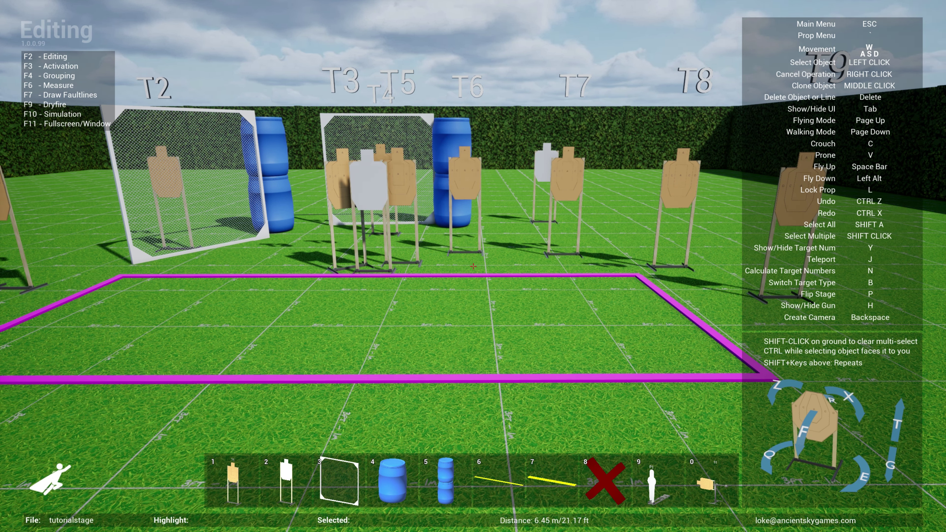
Clear all props, then show the VR Practical Shooting category in the Prop Menu.
key("Escape")
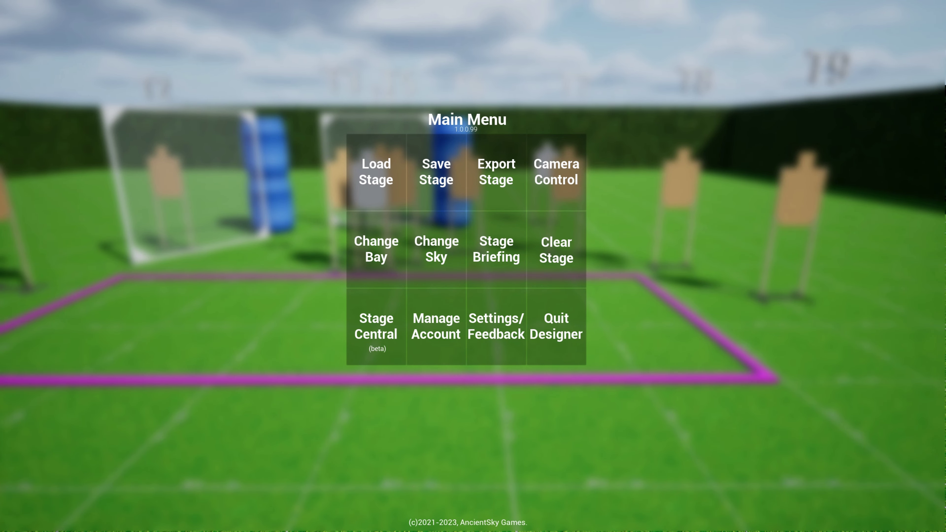
left_click(556, 249)
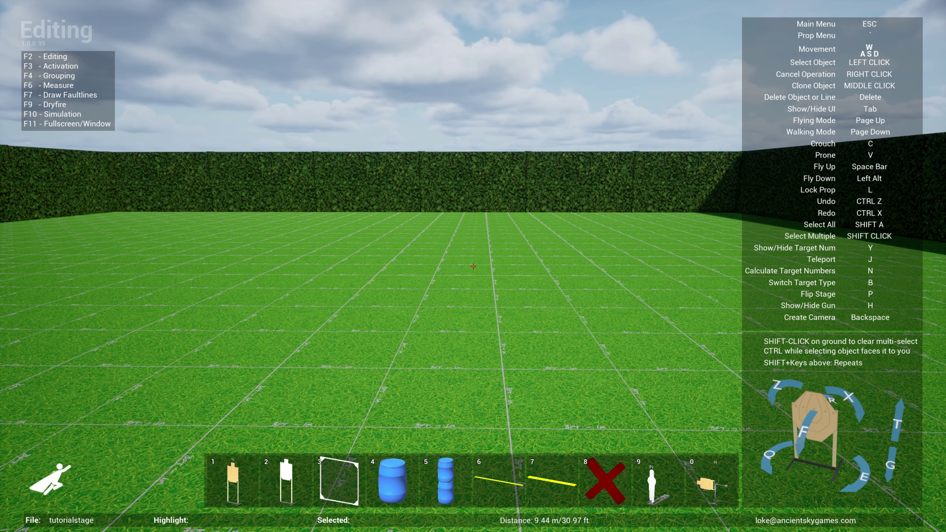
key("grave")
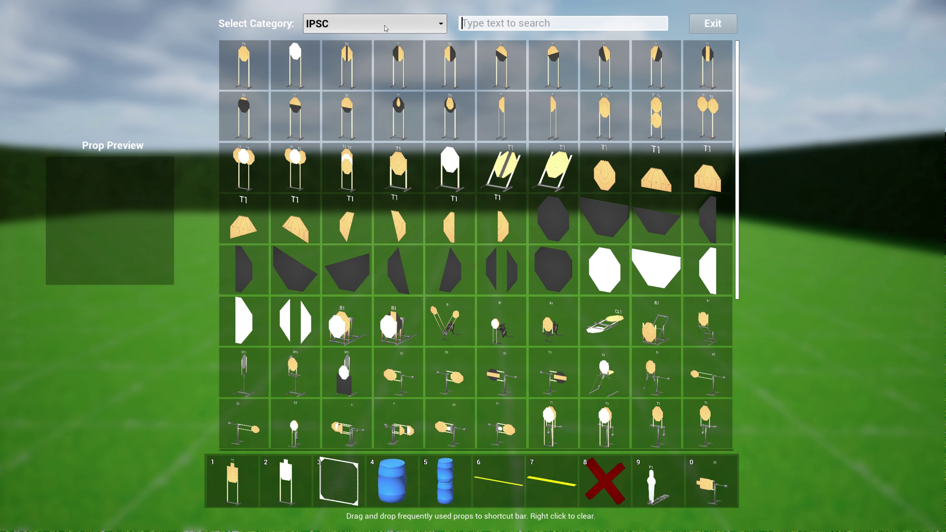
left_click(401, 27)
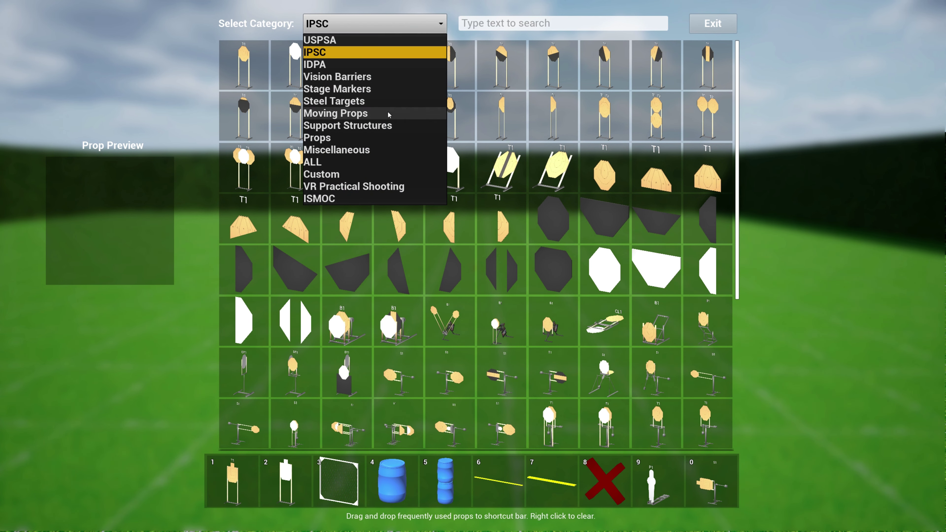
left_click(381, 190)
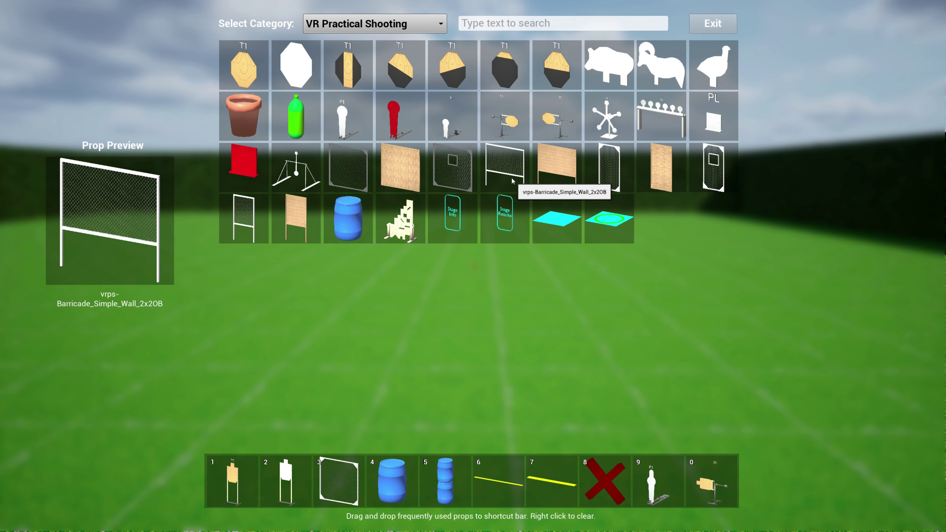
Close the Prop Menu and restore the tutorialstage layout of targets, mesh walls and barrels.
left_click(713, 23)
left_click(496, 173)
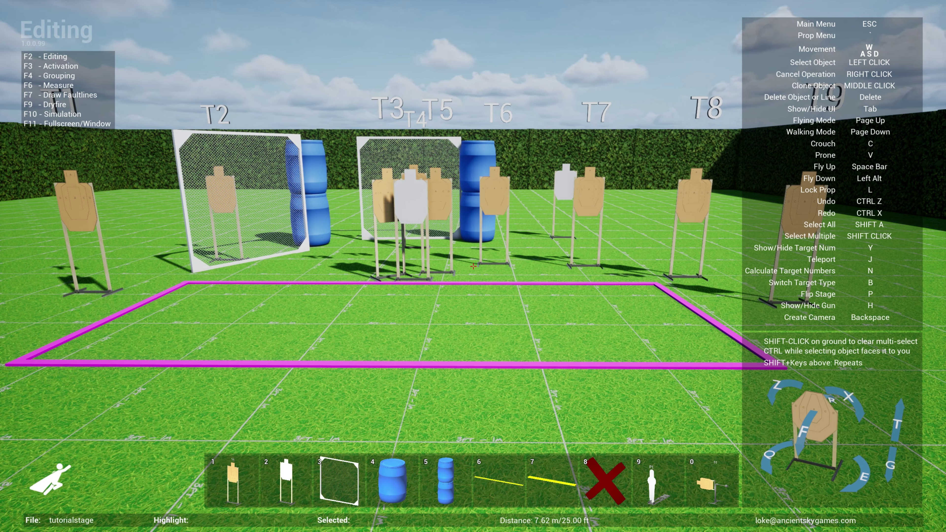
Set Mouse Sensitivity to 0.367 in Settings/Feedback and confirm with Done.
key("Escape")
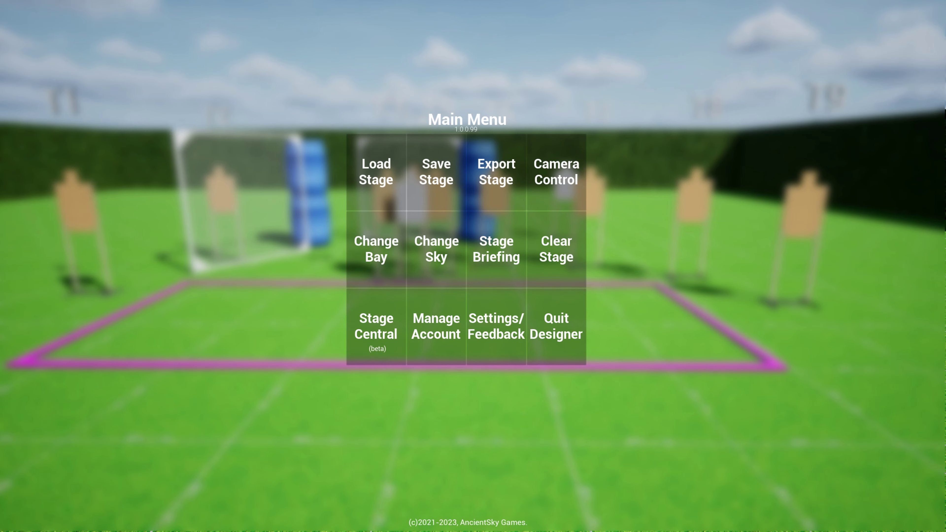
left_click(496, 324)
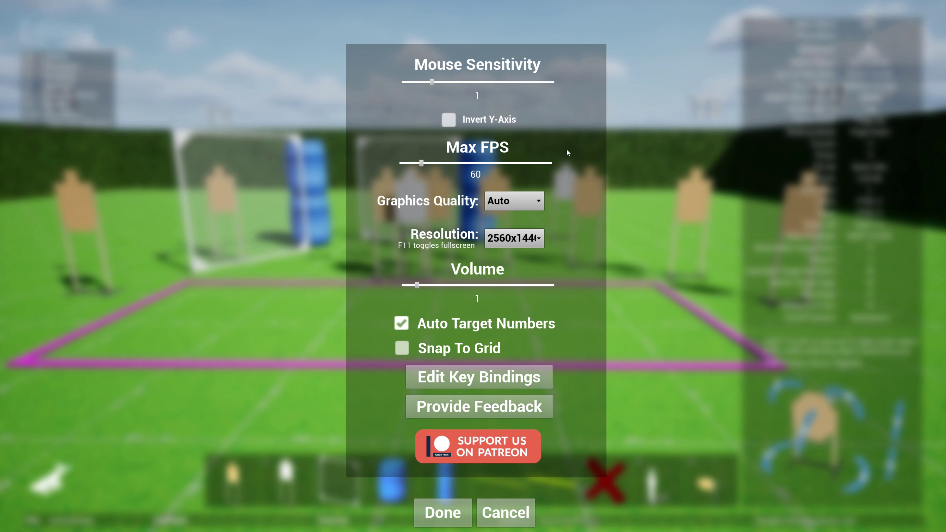
left_click_drag(433, 82, 413, 83)
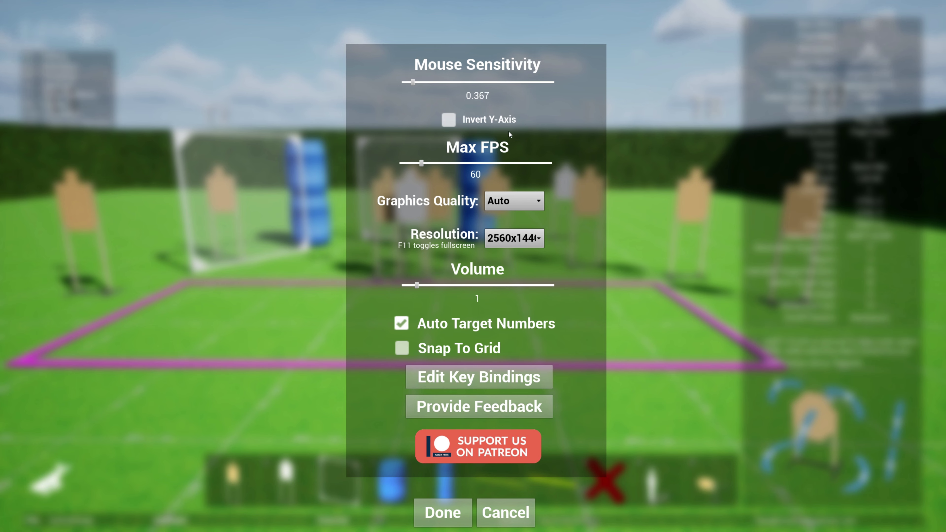
left_click(443, 513)
Back the camera away from the stage and reopen Settings/Feedback.
key("s")
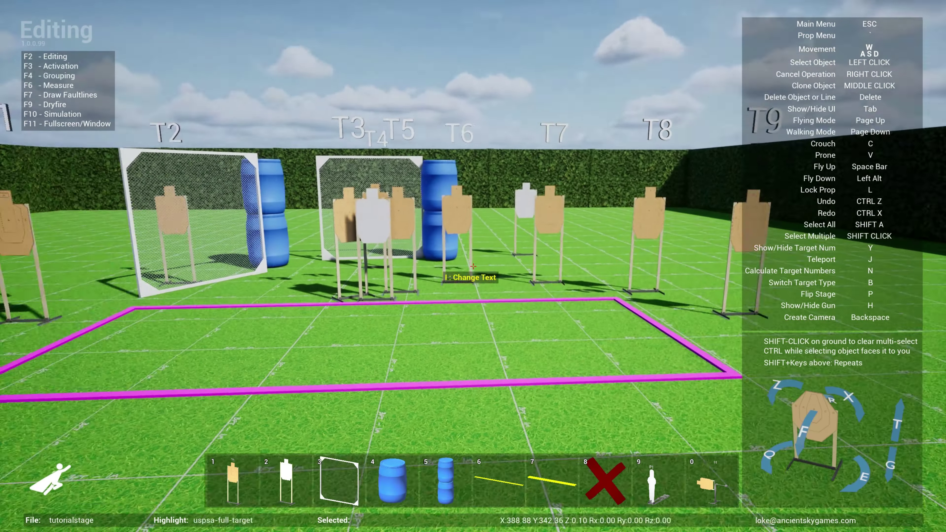
key("s")
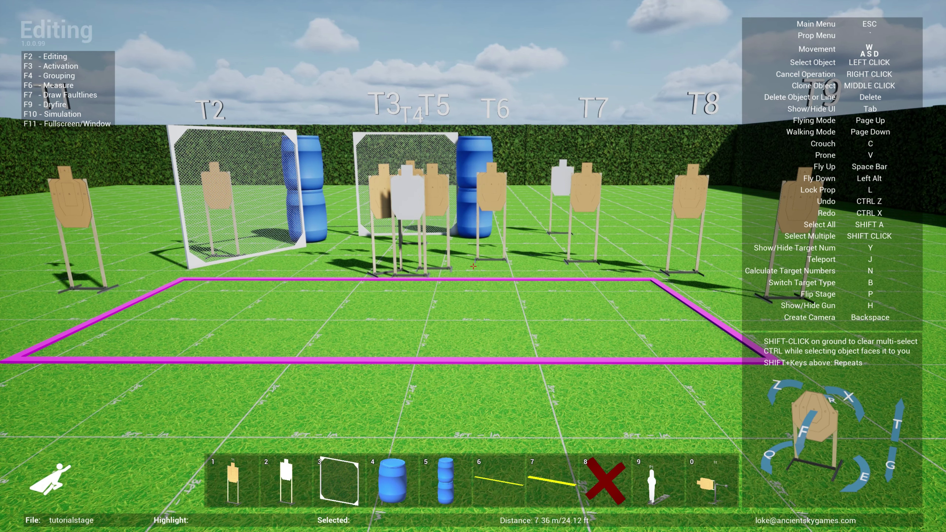
key("Escape")
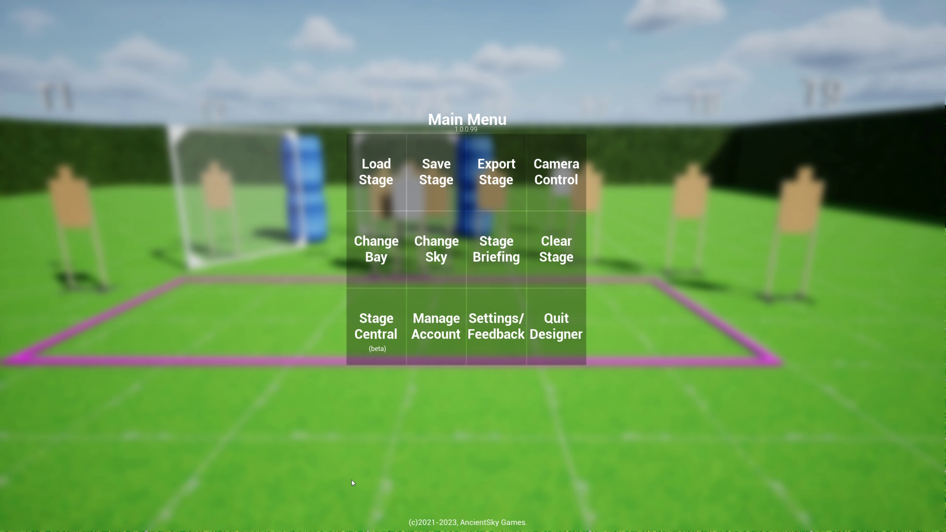
left_click(489, 340)
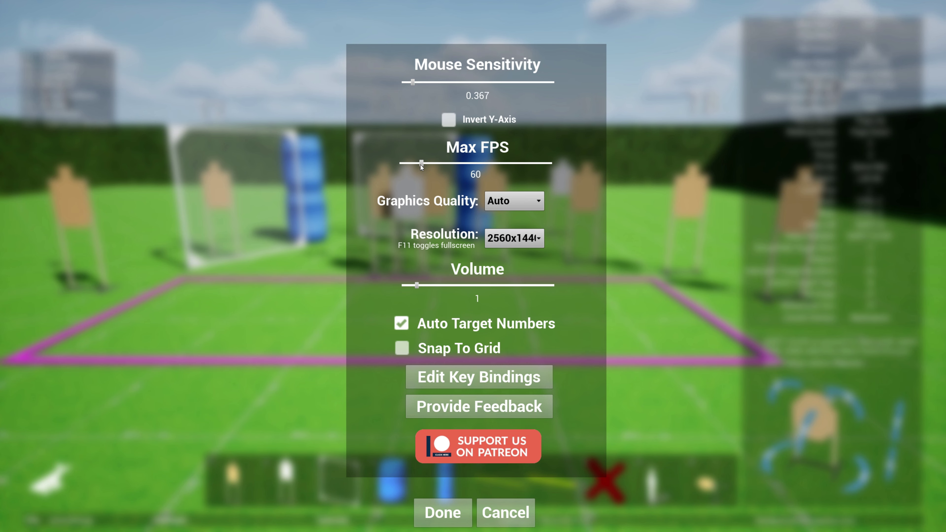
Lower Max FPS to 40, leaving Graphics Quality at Auto and resolution at 2560x1440.
left_click_drag(422, 165, 405, 162)
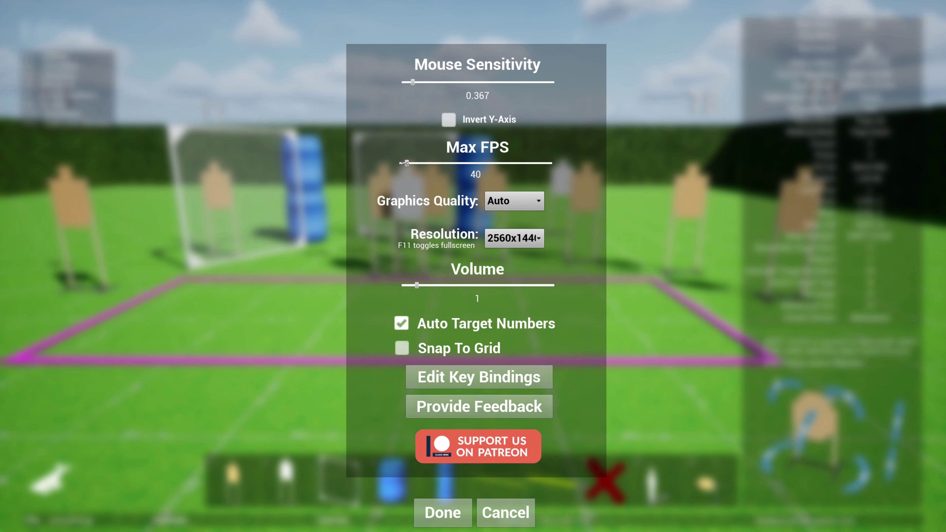
left_click(522, 205)
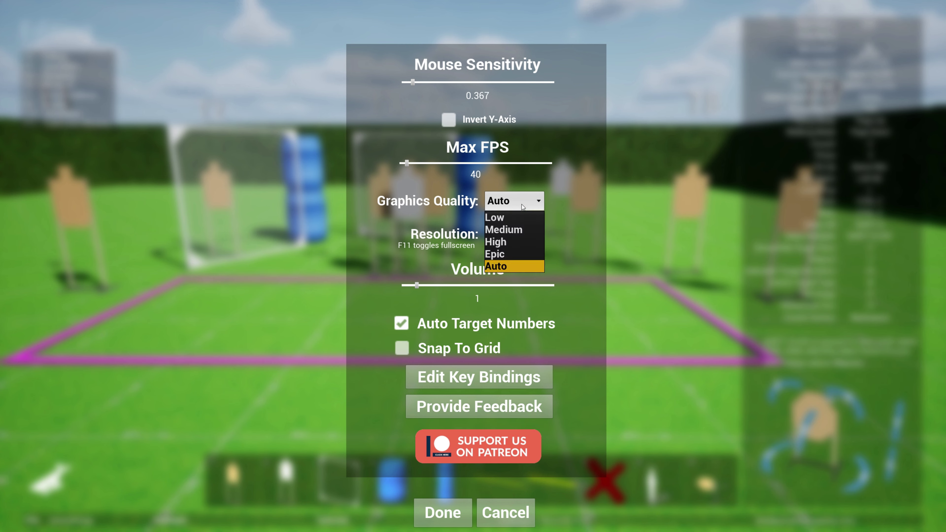
left_click(509, 267)
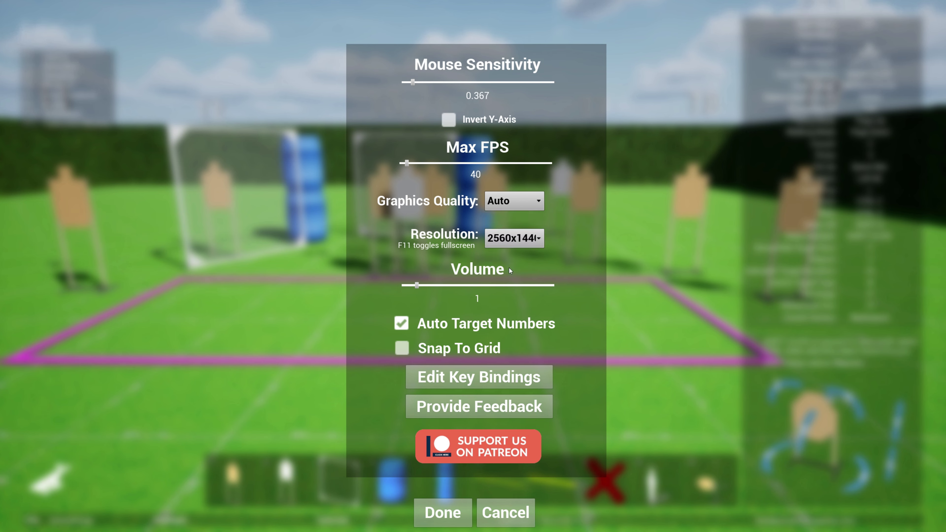
left_click(534, 241)
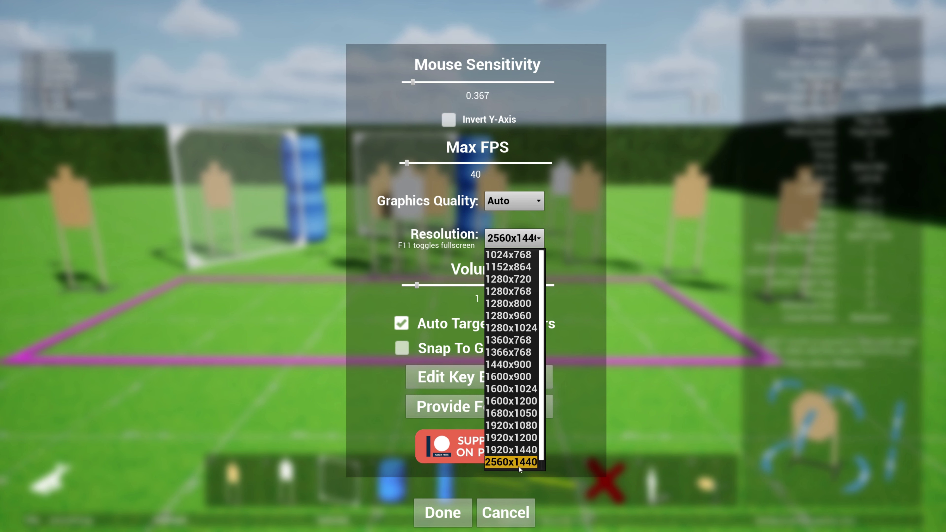
left_click(581, 255)
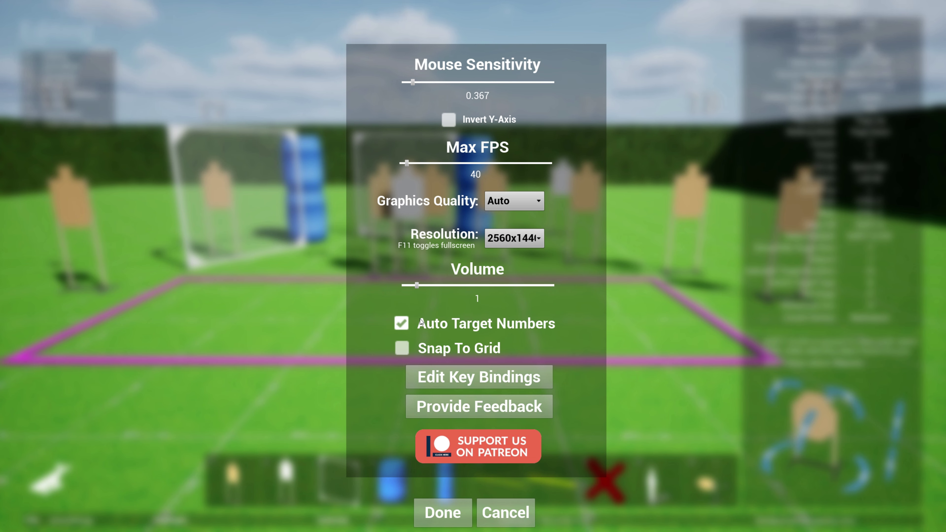
Enable Snap To Grid and pick up a full-size target to place.
left_click(402, 349)
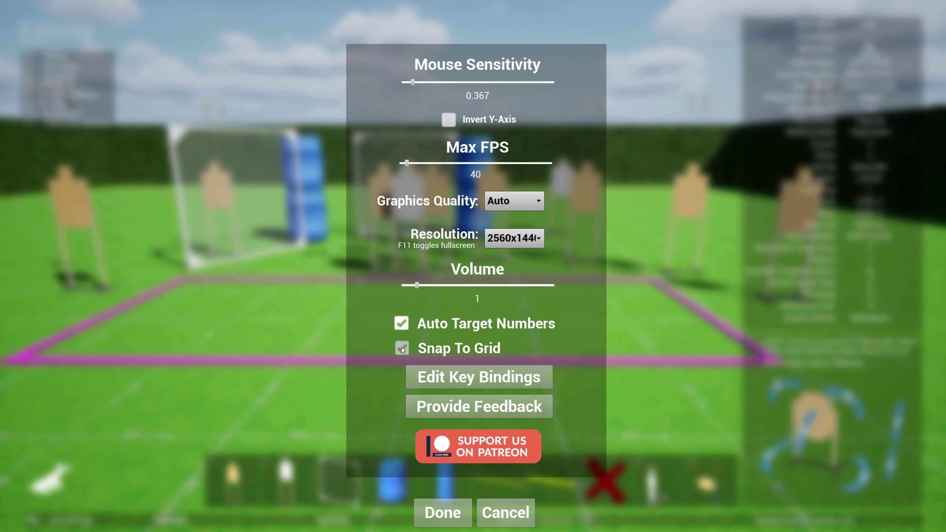
left_click(443, 513)
key("w")
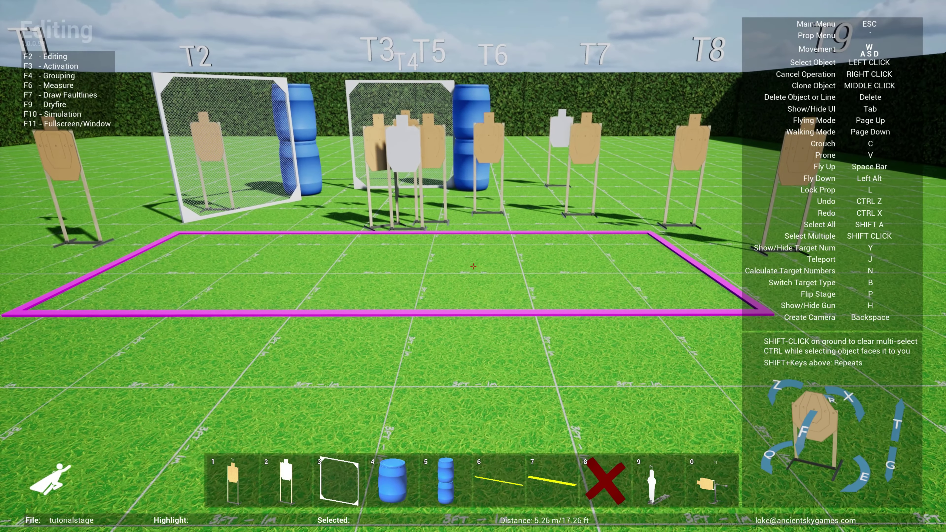
key("1")
Set down a row of three USPSA full targets beside the faultline box.
key("w")
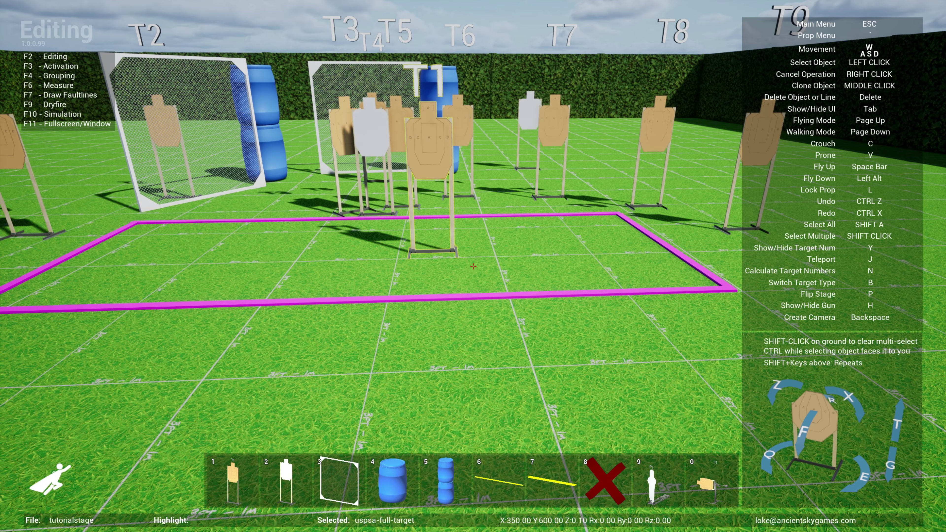
key("w")
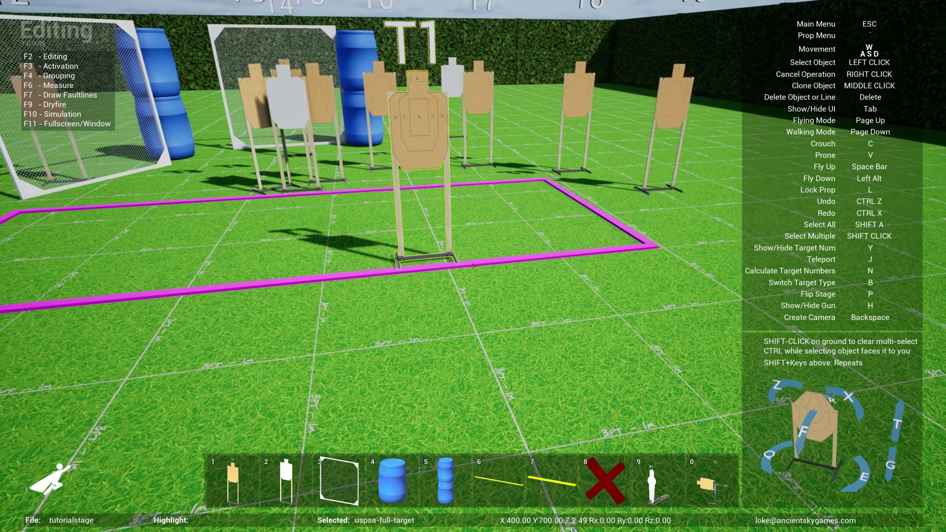
key("w")
key("s")
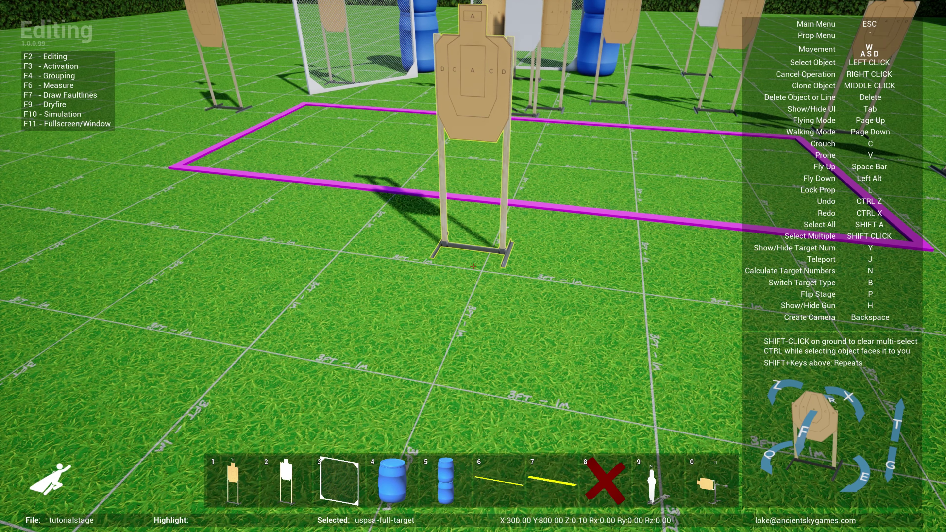
left_click(473, 266)
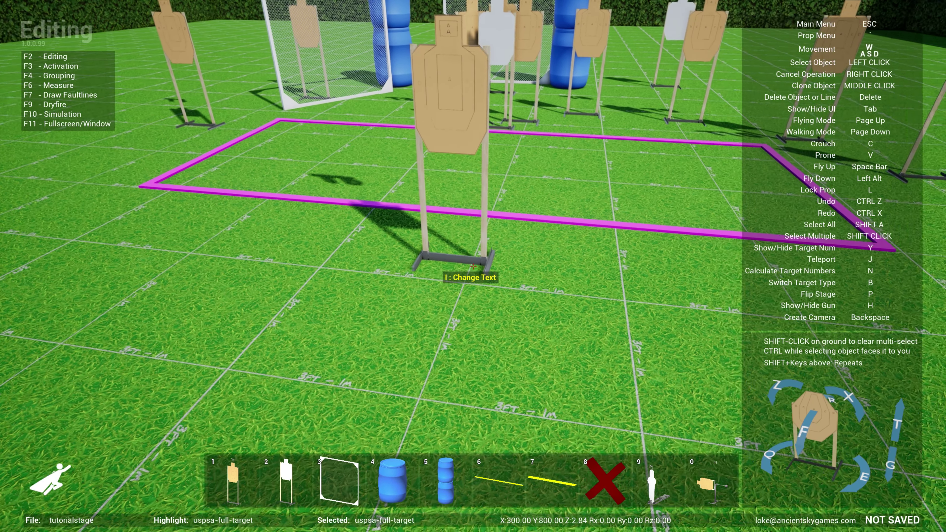
middle_click(473, 266)
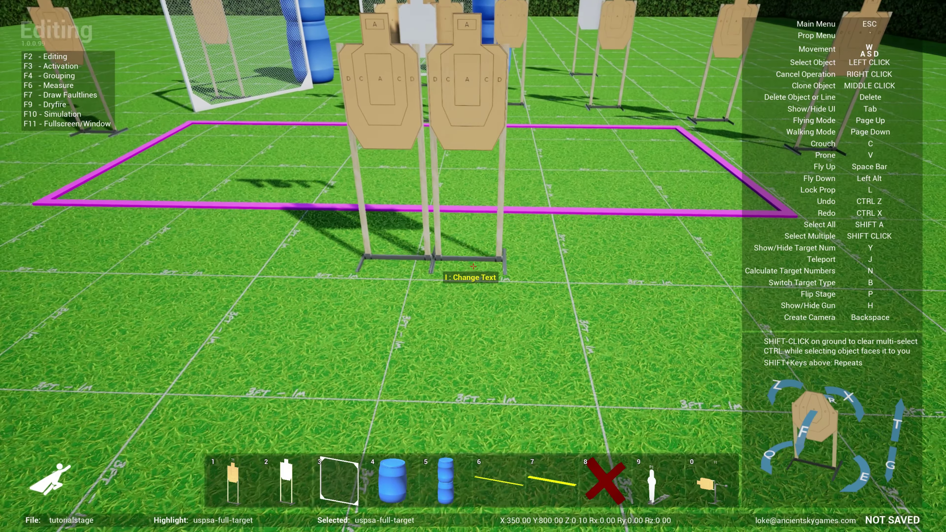
key("s")
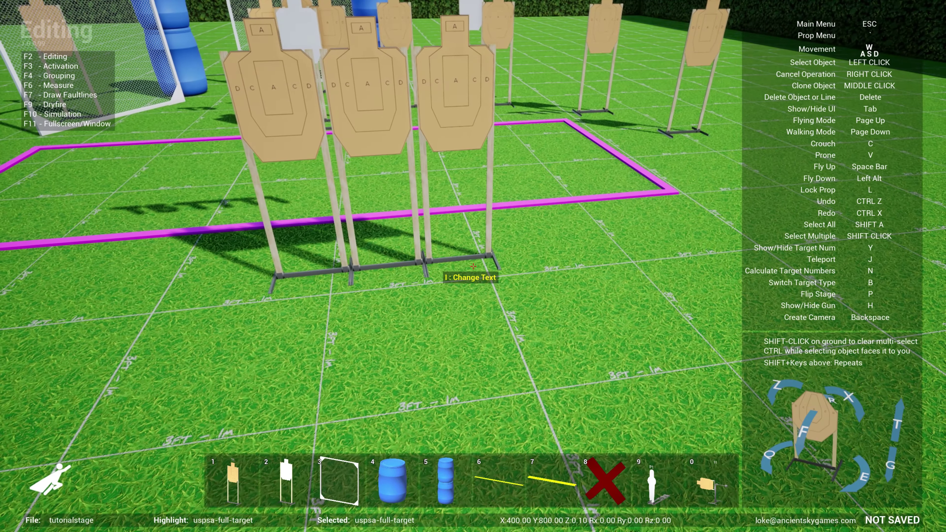
key("Escape")
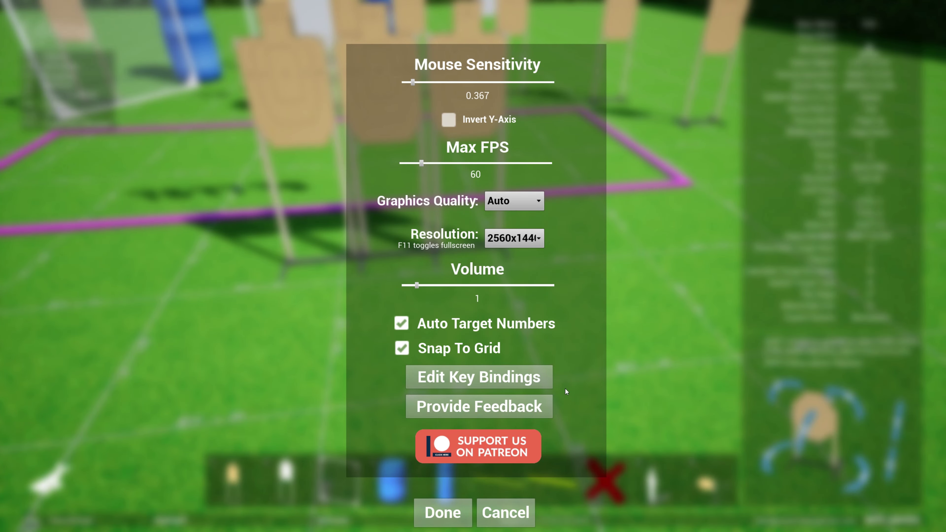
In Edit Key Bindings, rebind Flip Stage from P to the Period key.
left_click(443, 513)
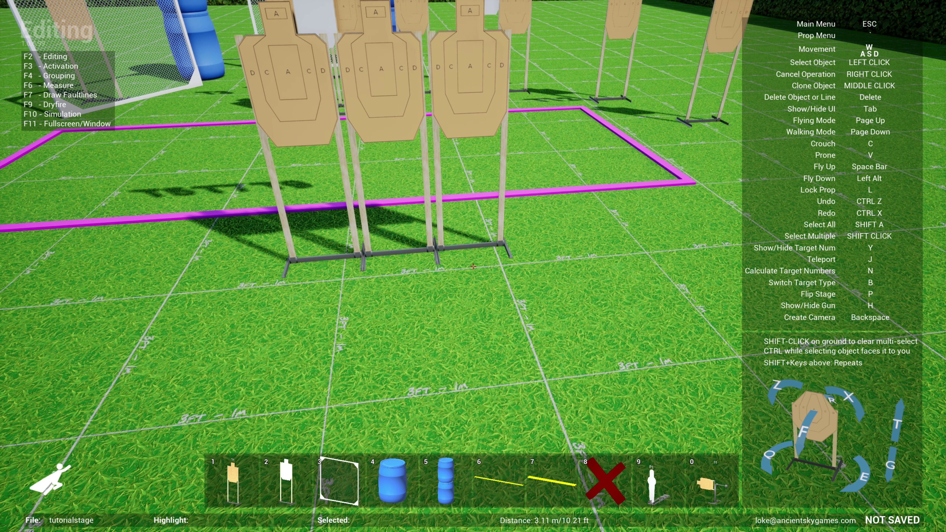
key("Escape")
left_click(509, 329)
left_click(478, 375)
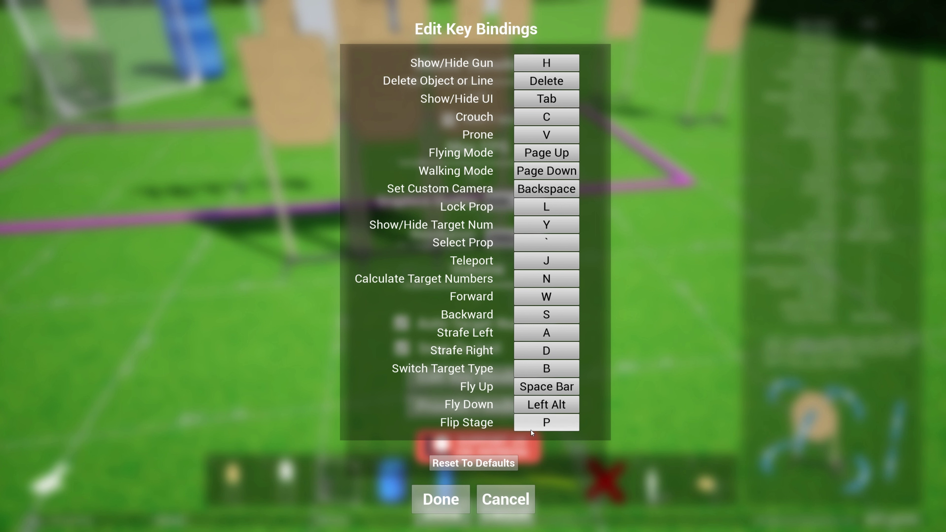
left_click(542, 421)
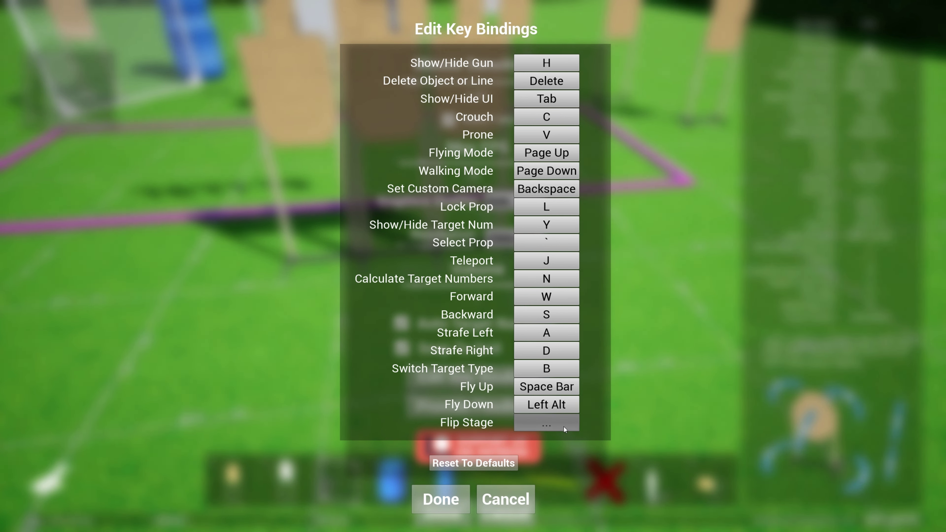
key("period")
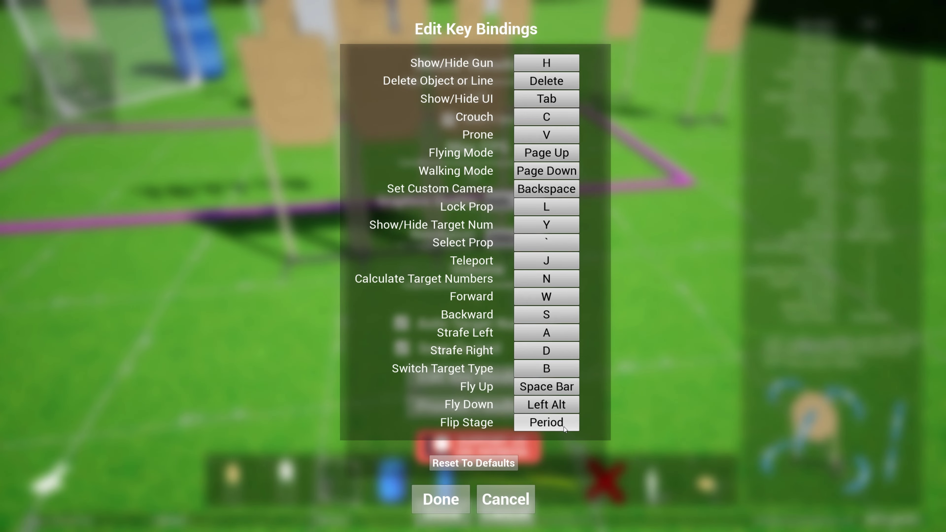
Apply the period Flip Stage key, test it by flipping the stage and back, then bring up the menu again.
left_click(451, 501)
left_click(443, 513)
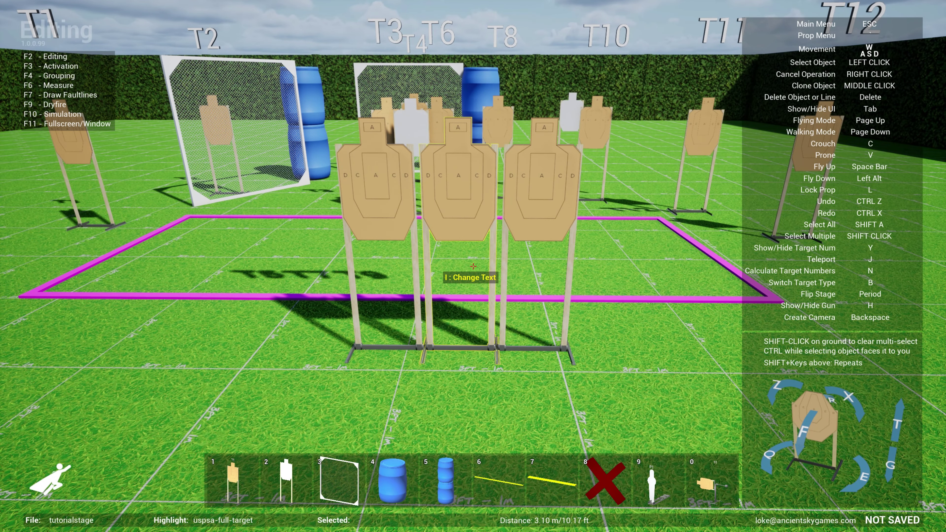
key("period")
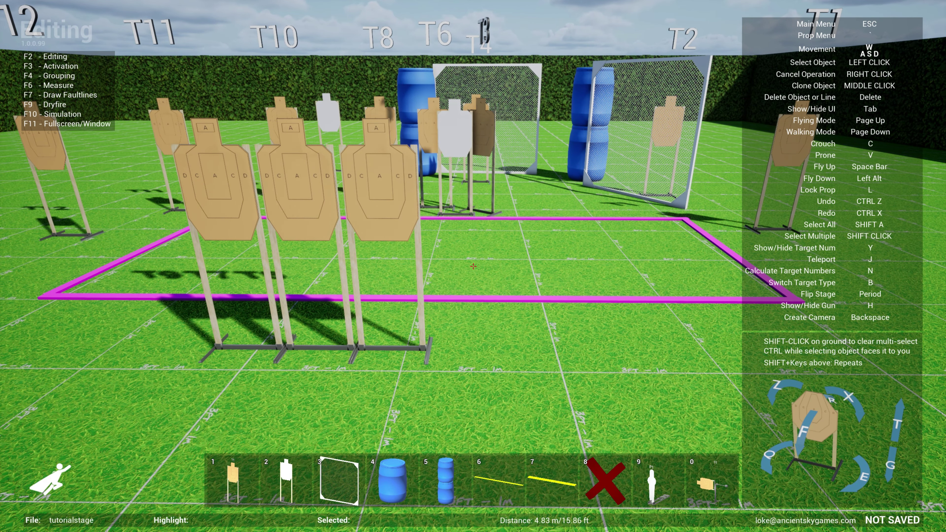
key("period")
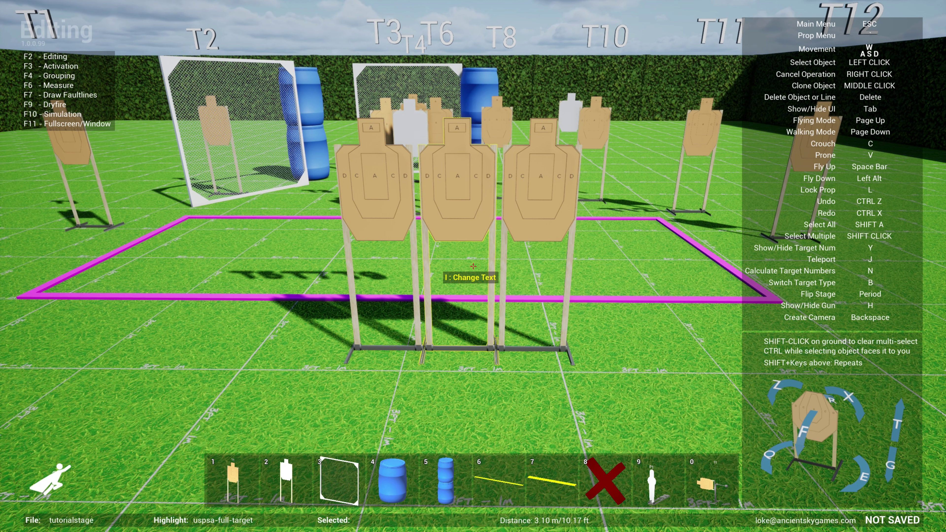
key("Escape")
Open the Provide Feedback form from the settings panel, with Include Your Email enabled.
left_click(496, 330)
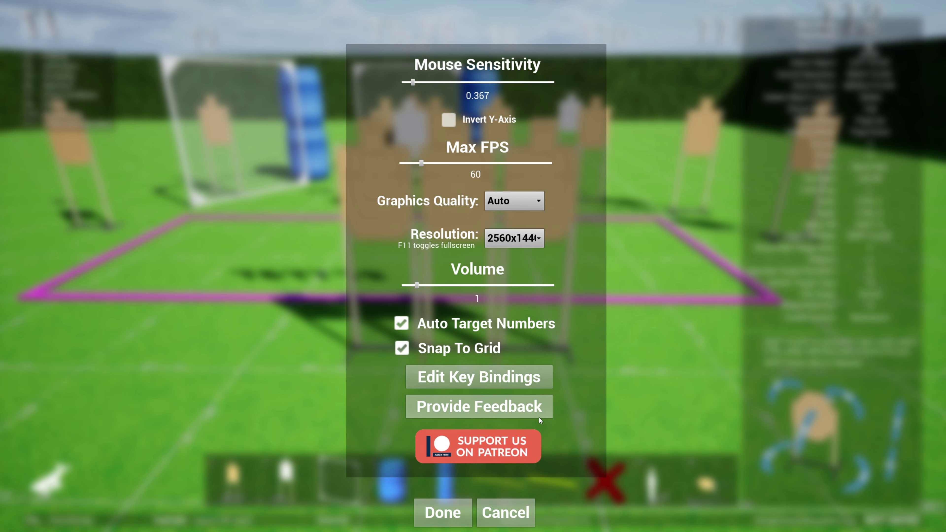
left_click(489, 409)
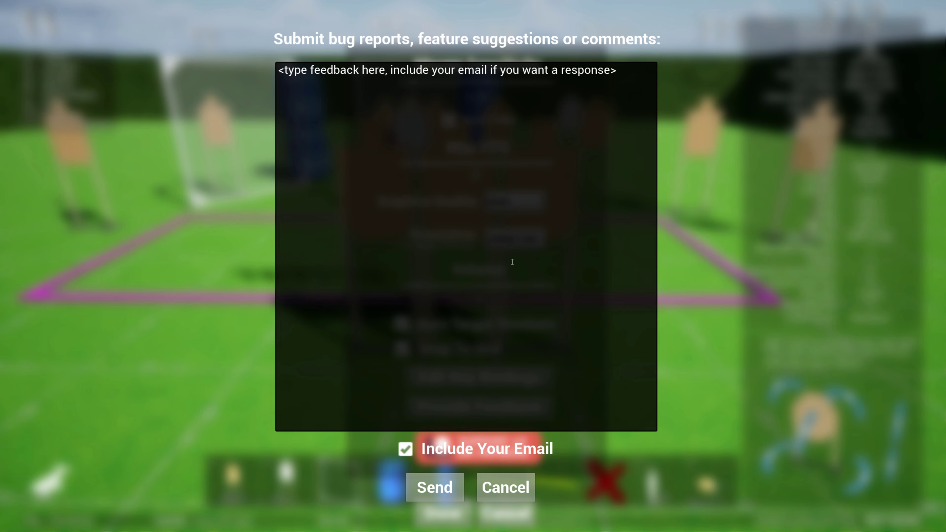
Cancel the feedback form without sending, back to settings showing Max FPS 60 and Snap To Grid on.
left_click(507, 496)
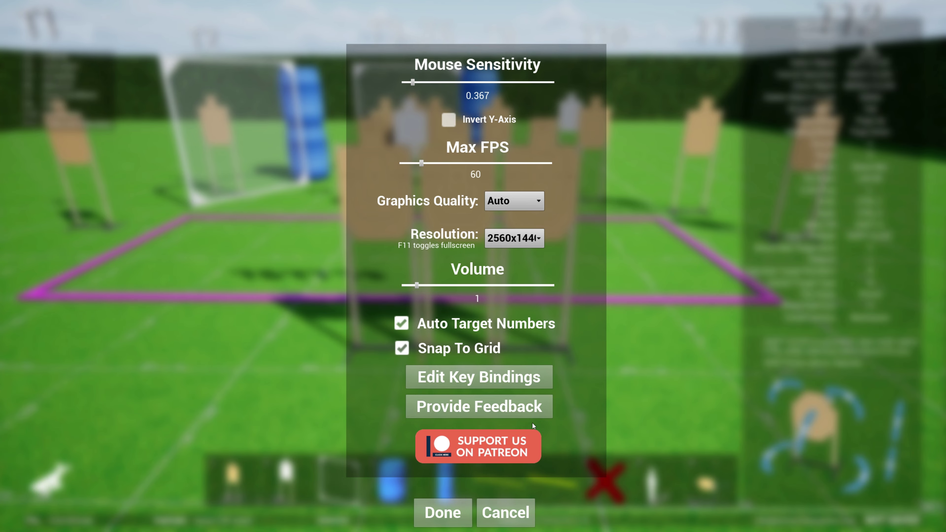
Dismiss the settings dialog to resume editing the tutorialstage layout.
key("Escape")
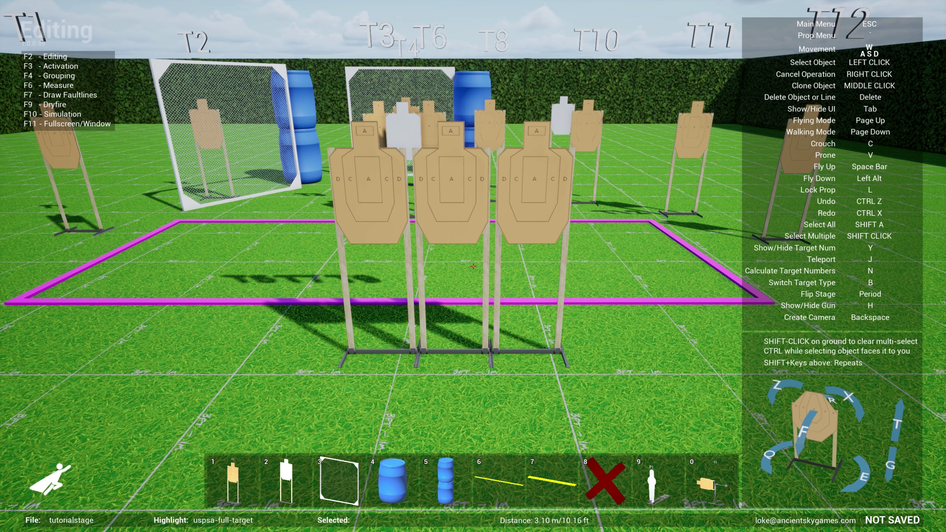